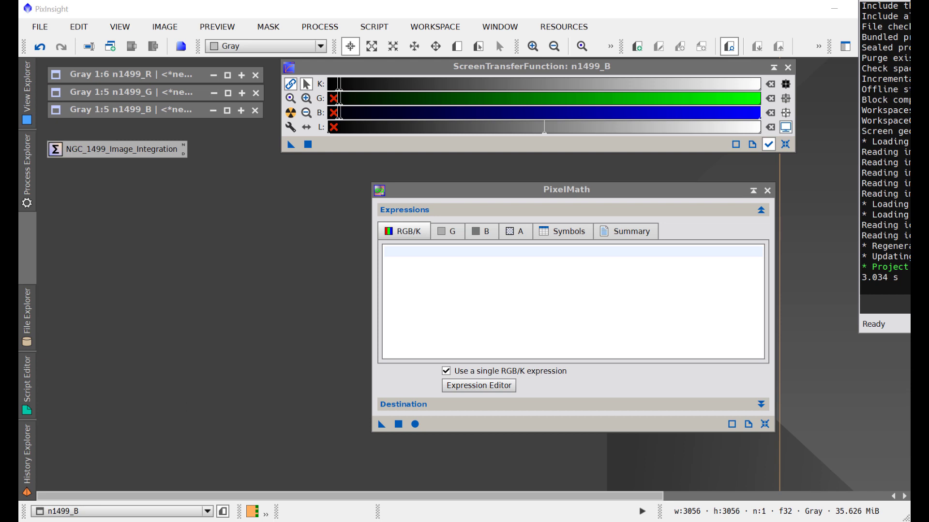
Set the PixelMath RGB/K expression to 0
drag(590, 192, 589, 179)
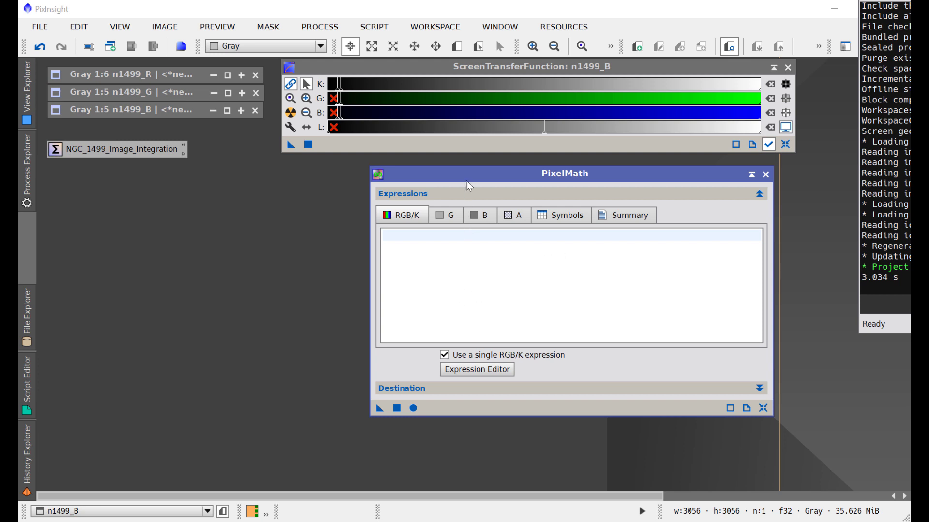
click(430, 241)
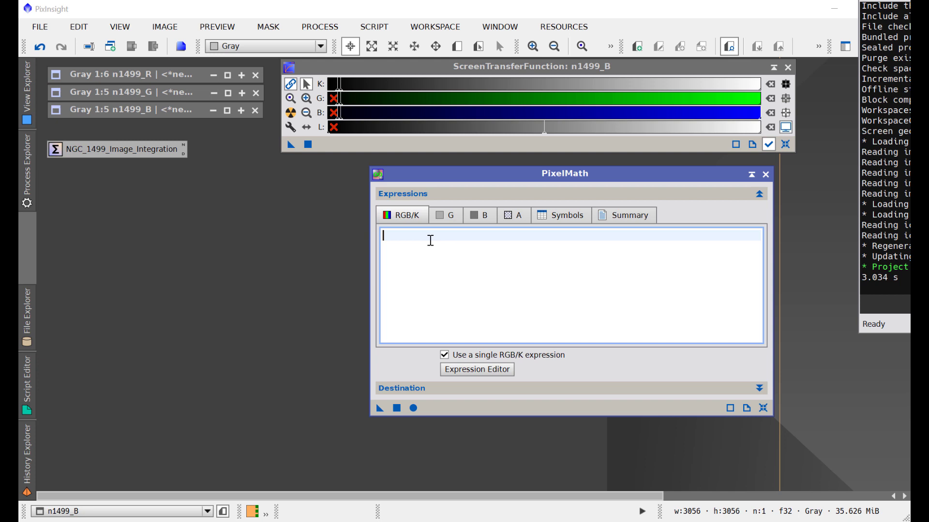
text(0)
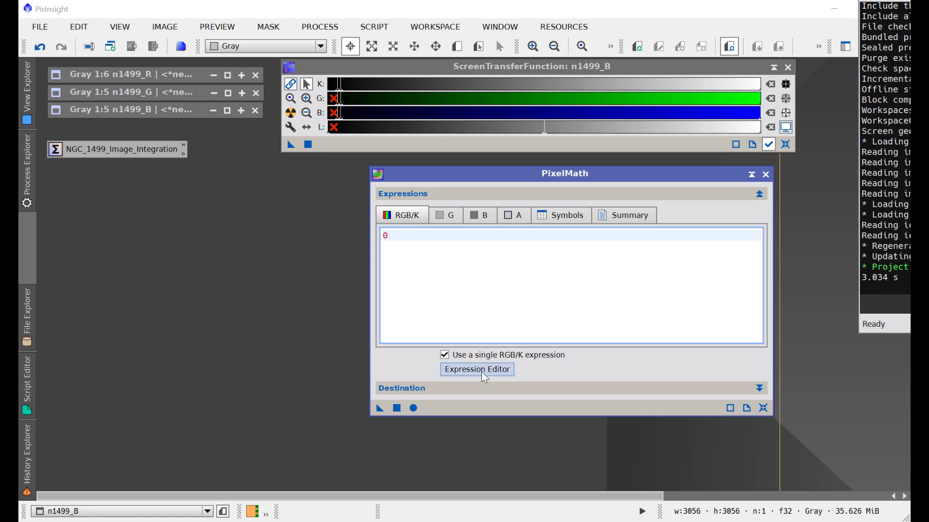
Make PixelMath create a new 1000 × 1000 RGB Color image with 16-bit unsigned integer samples
click(429, 390)
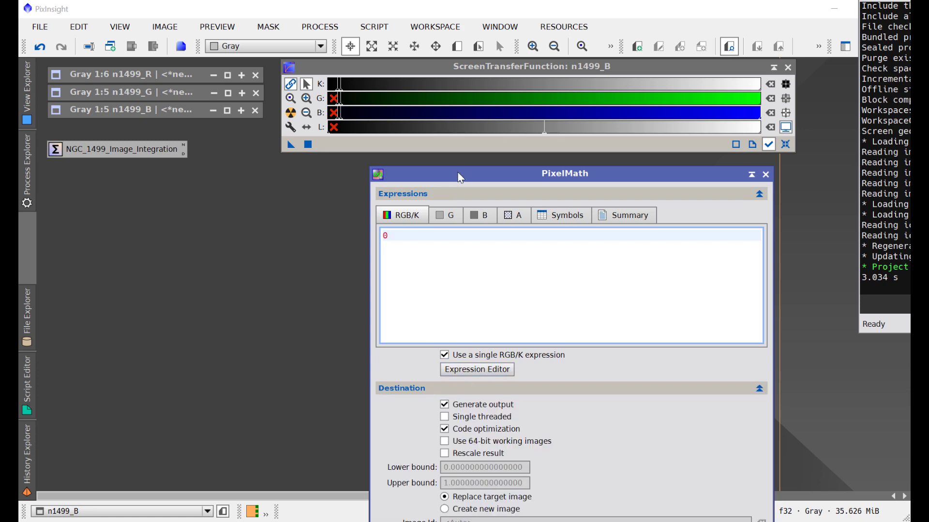
drag(458, 175, 446, 25)
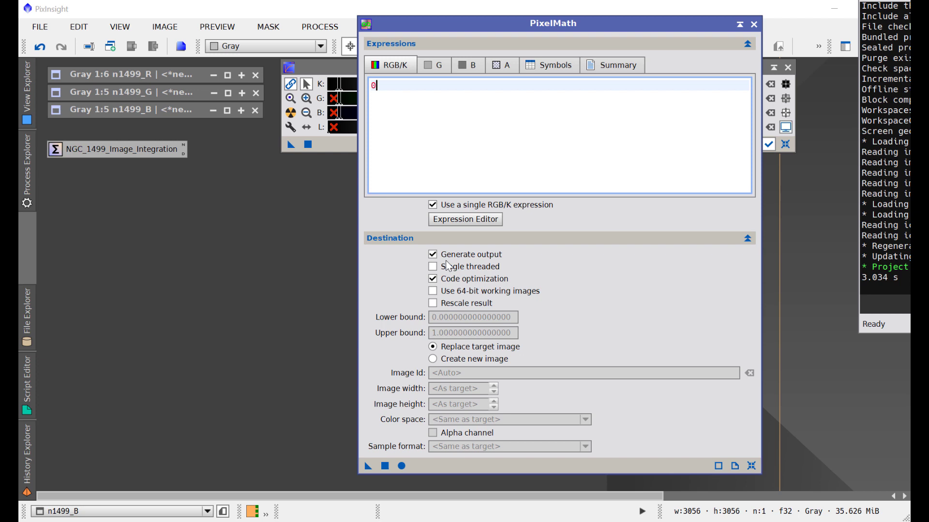
click(432, 360)
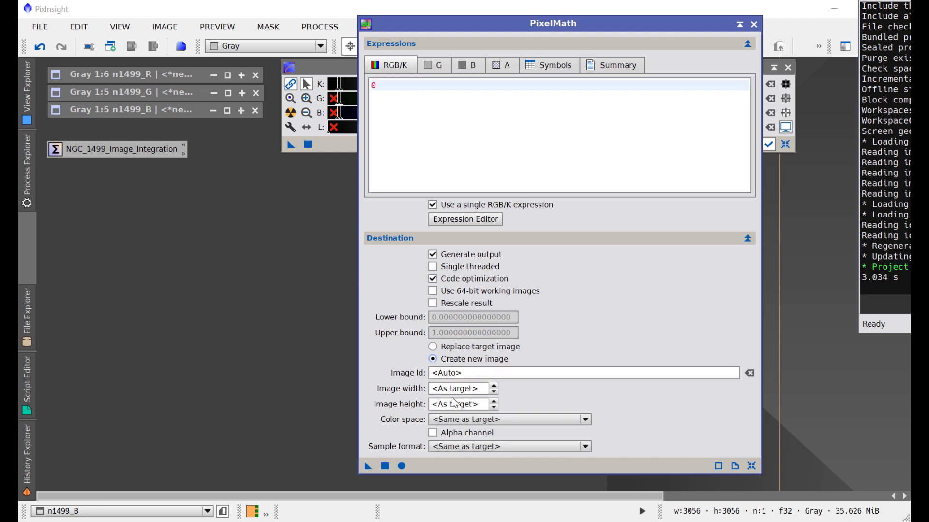
drag(485, 389, 430, 391)
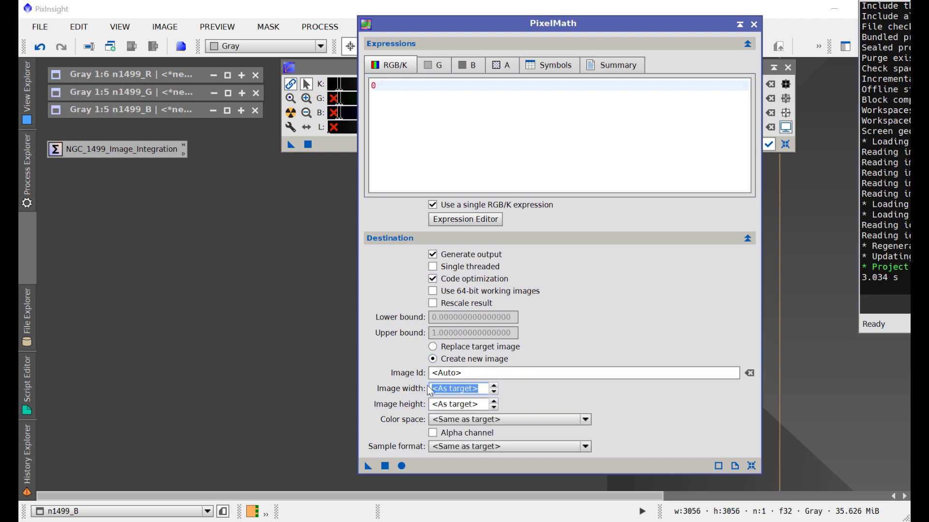
text(1000)
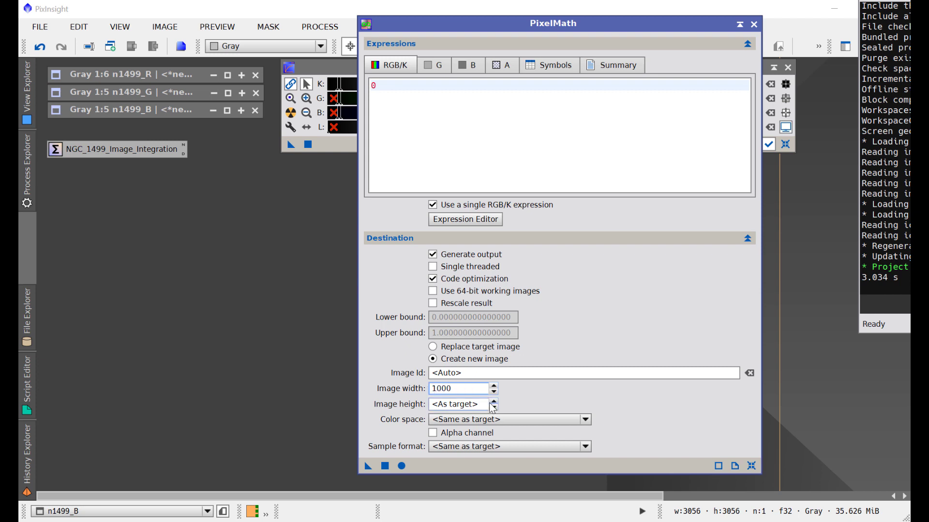
drag(482, 405, 428, 405)
text(1000)
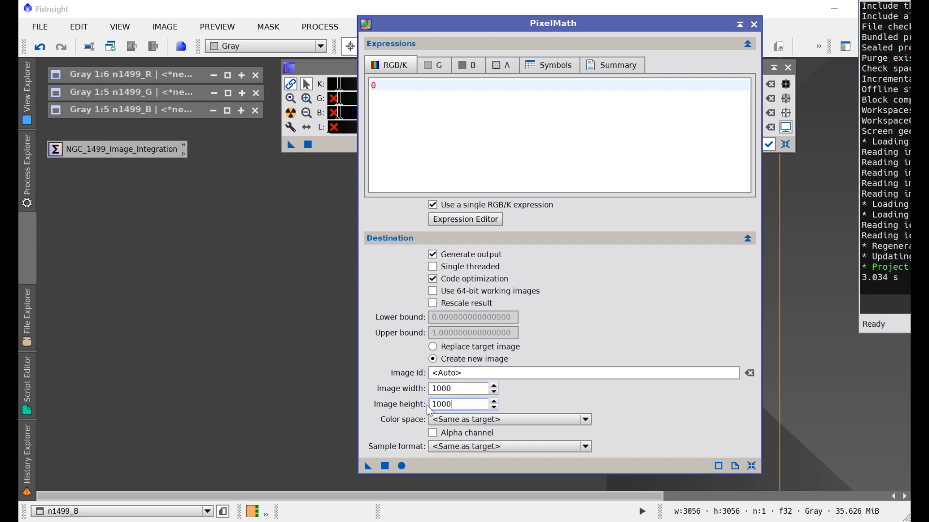
click(448, 420)
click(460, 441)
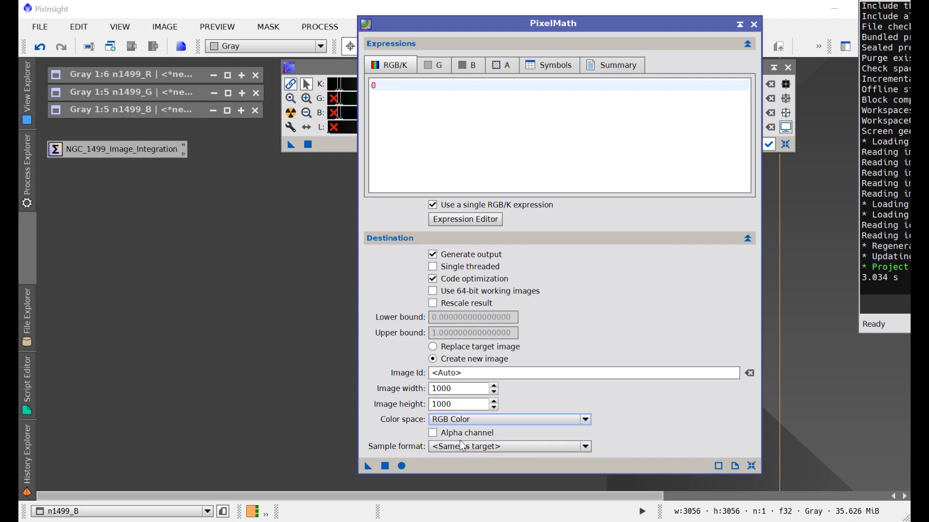
click(461, 448)
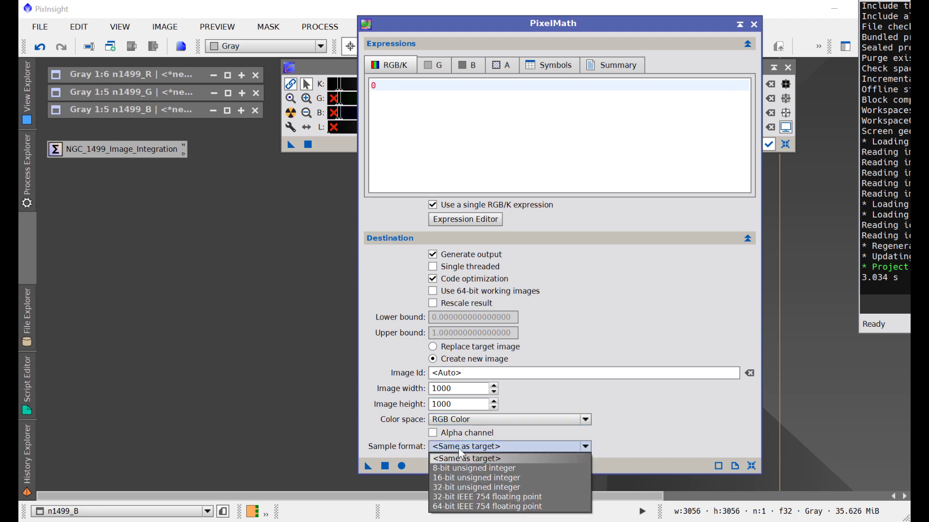
click(463, 478)
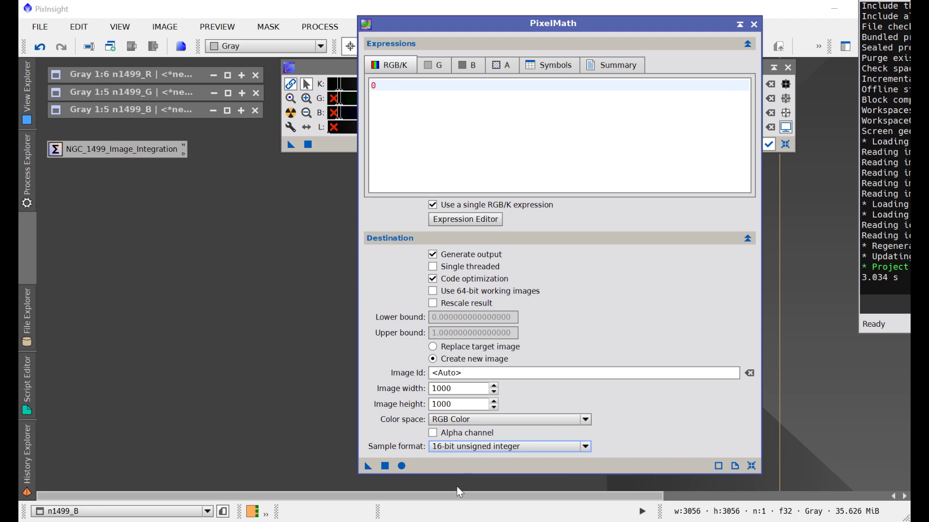
Apply PixelMath globally to create Image06, then again at 1001 × 1001 to create Image07
click(402, 466)
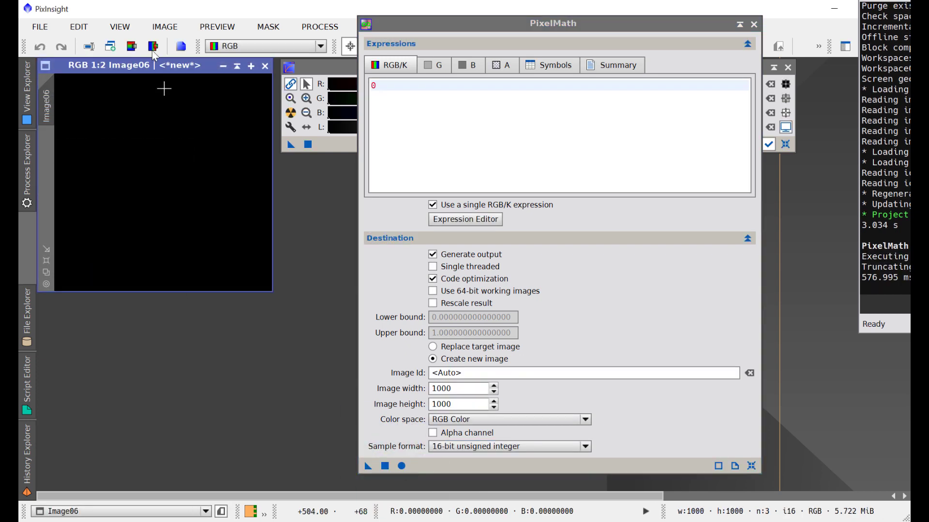
drag(169, 65, 188, 149)
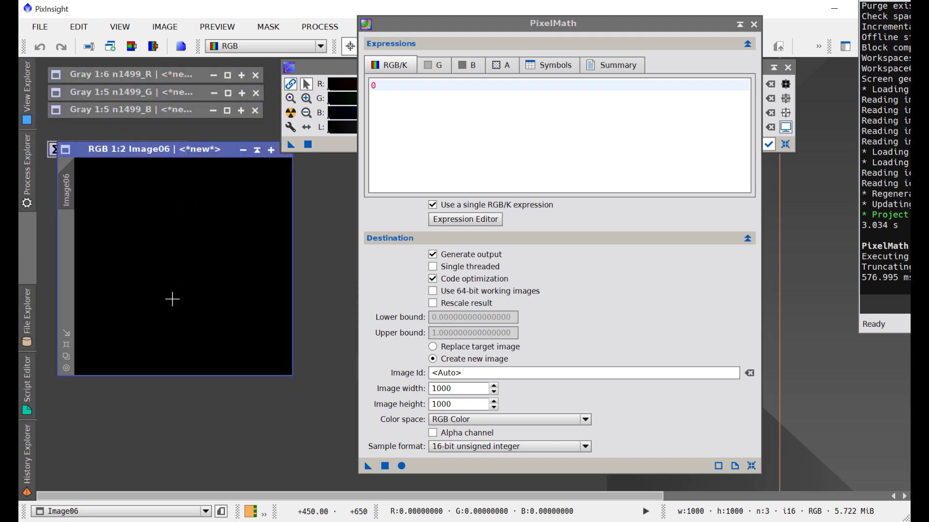
drag(456, 393, 424, 391)
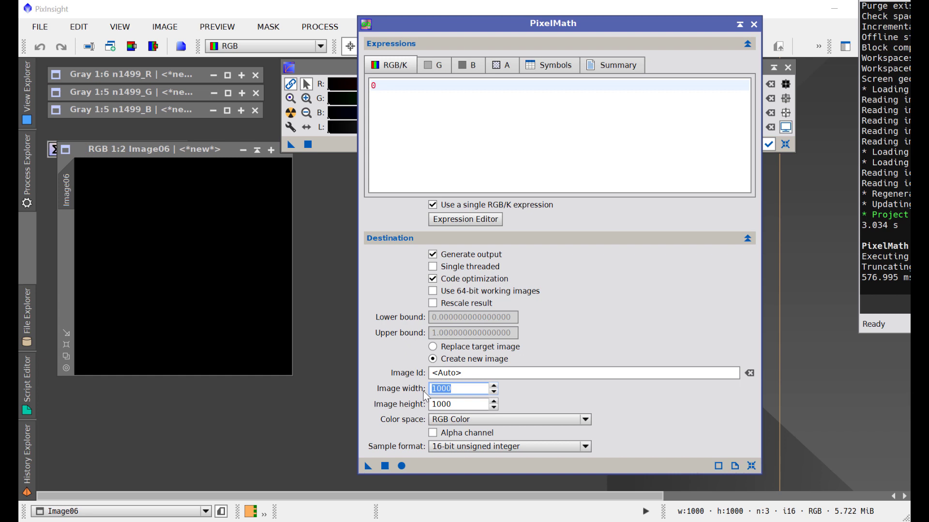
text(1001)
drag(472, 404, 429, 405)
text(1001)
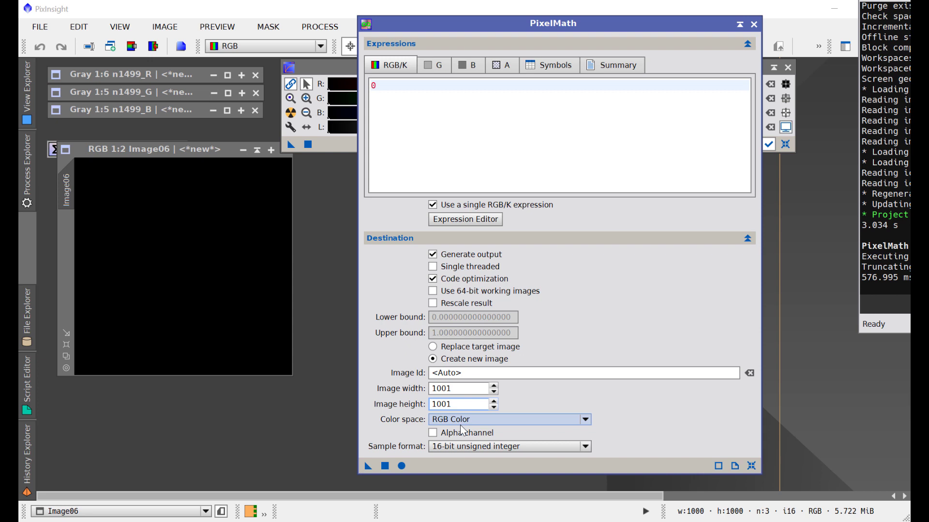
click(401, 466)
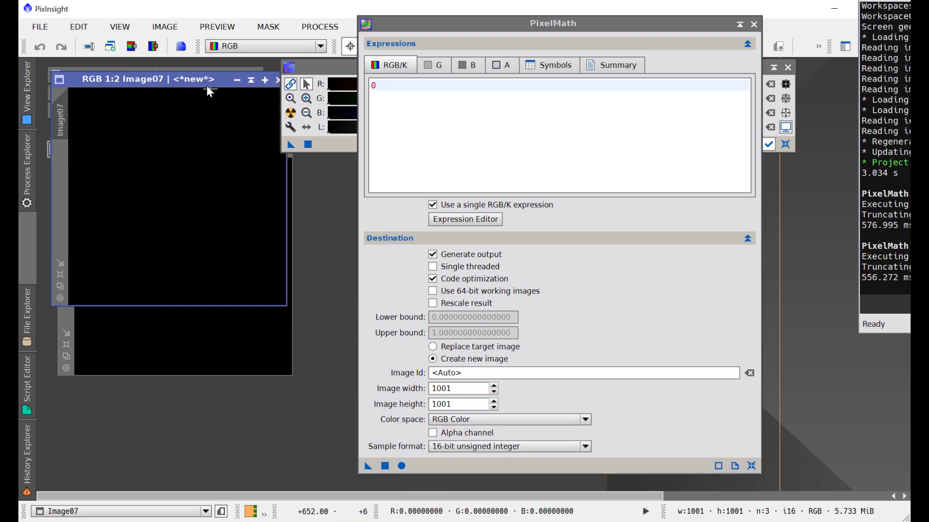
Arrange the Image06 and Image07 windows so both are visible
drag(200, 83, 255, 243)
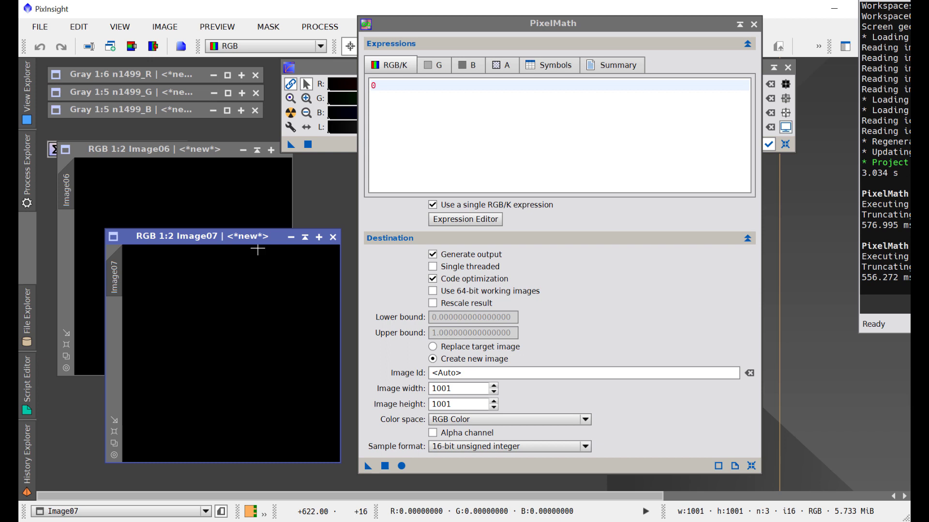
click(200, 153)
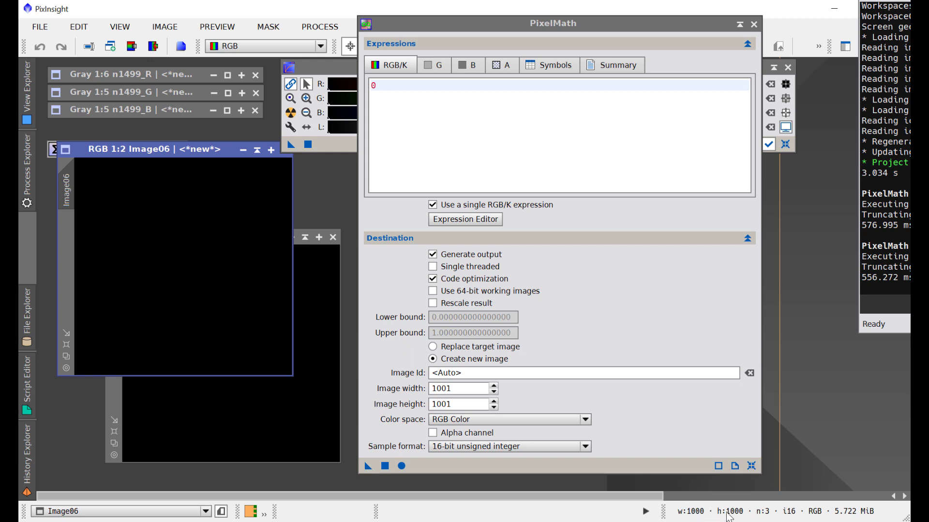
click(319, 413)
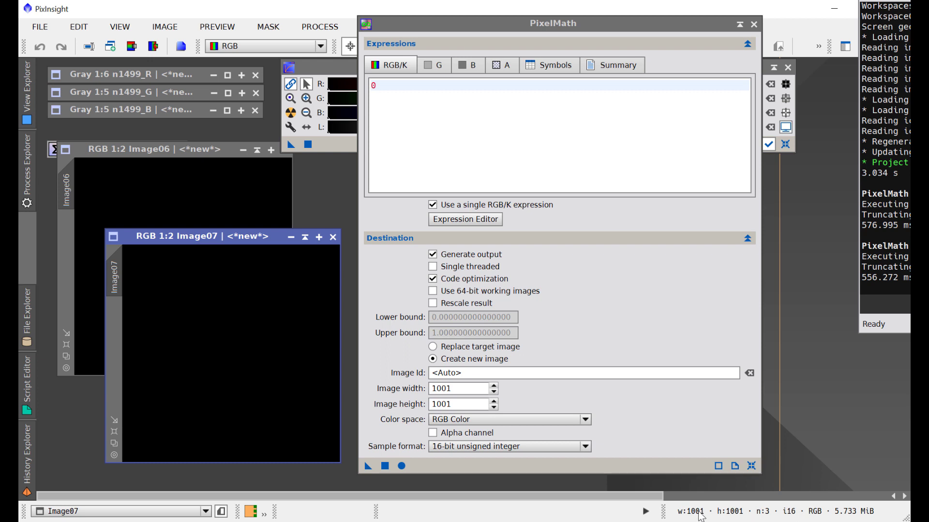
Set the expression to 1 with Replace target image and apply it to Image06, turning it white
click(197, 152)
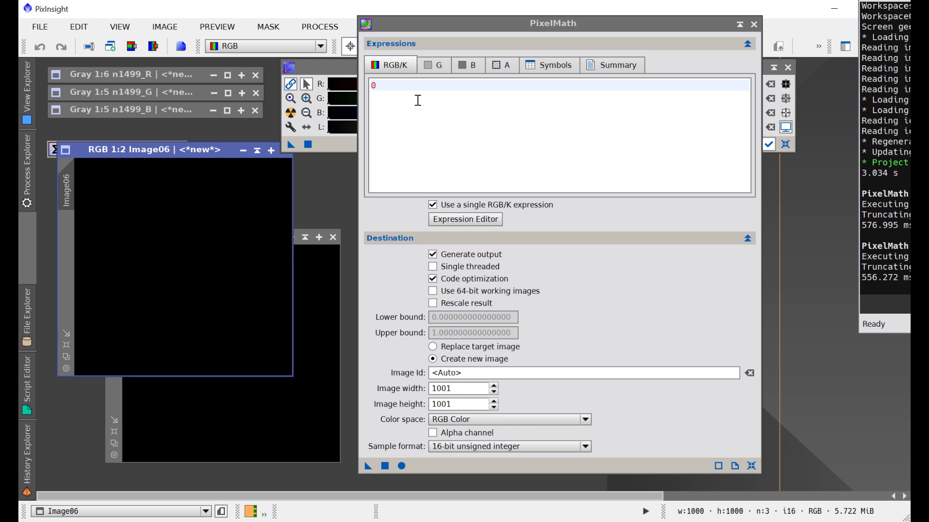
click(396, 88)
text(1)
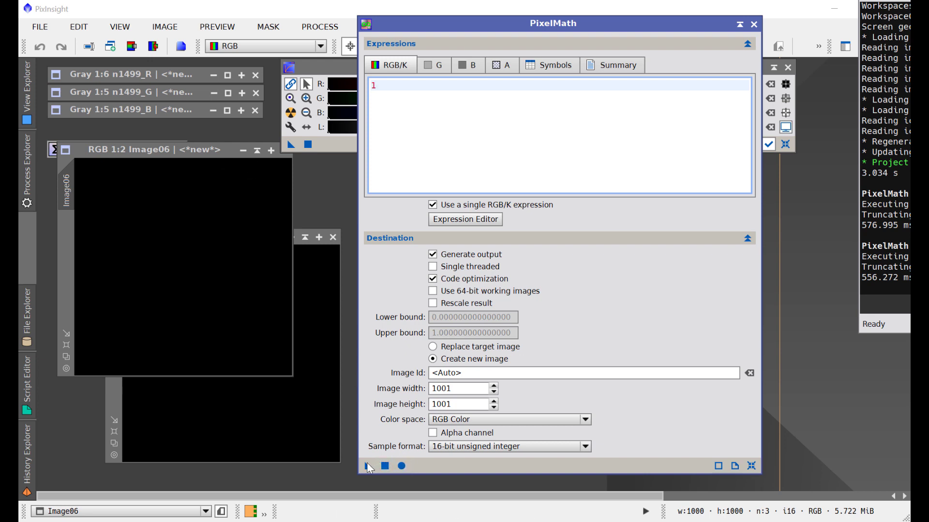
click(434, 347)
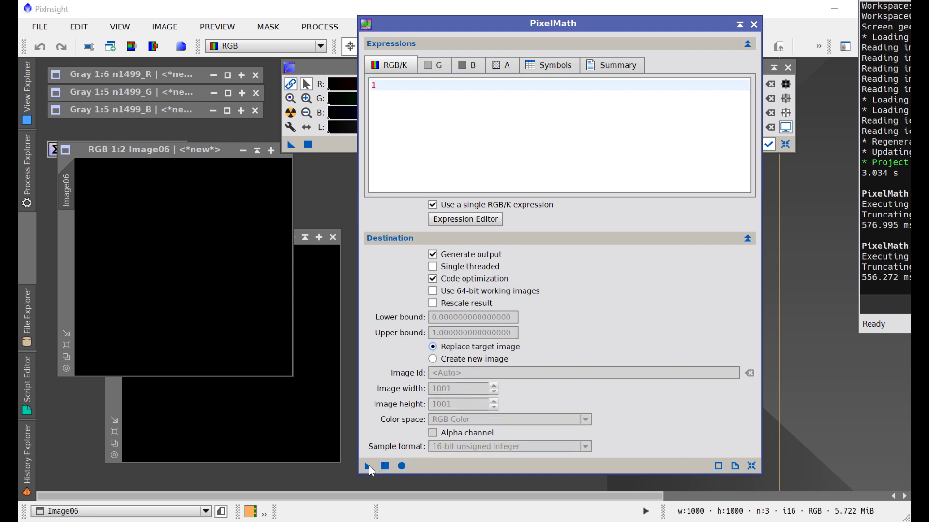
drag(368, 465, 175, 250)
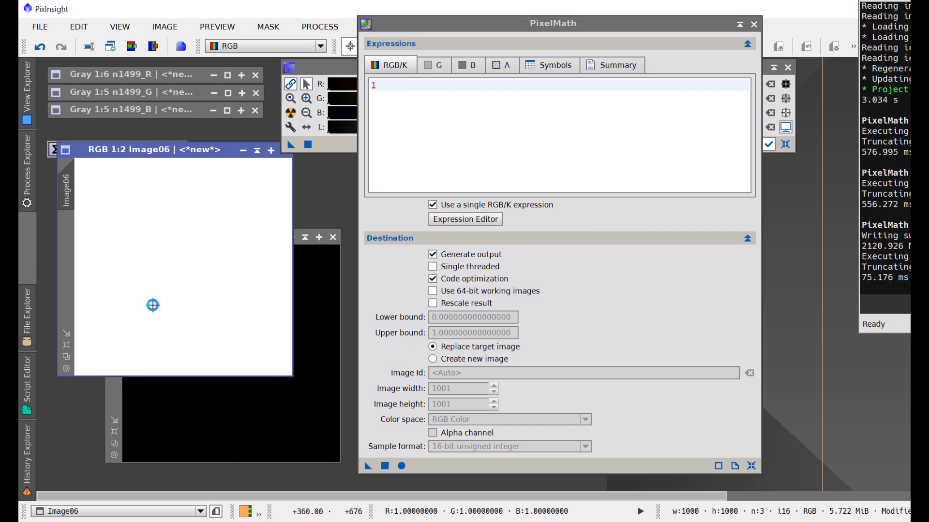
Change the expression to 0 and reapply it to Image06, turning it black
click(382, 86)
key(BackSpace)
text(0)
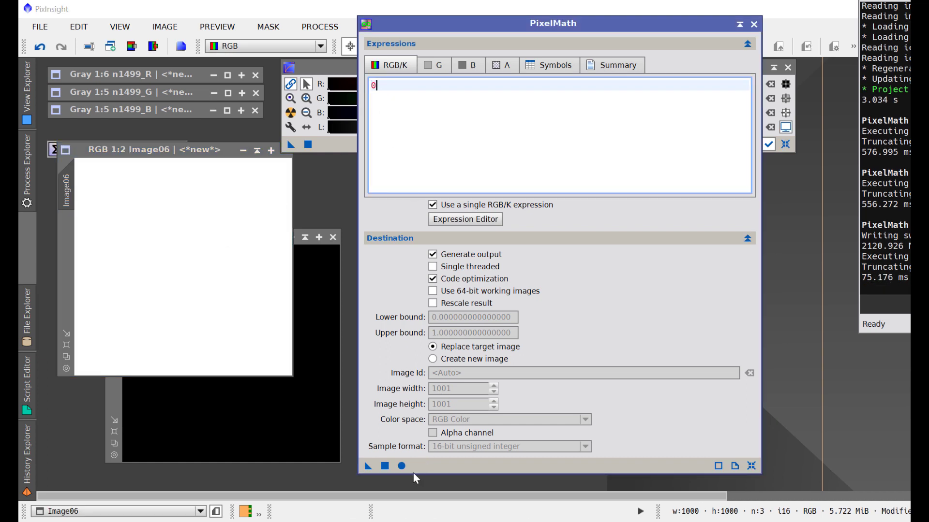
drag(368, 467, 246, 299)
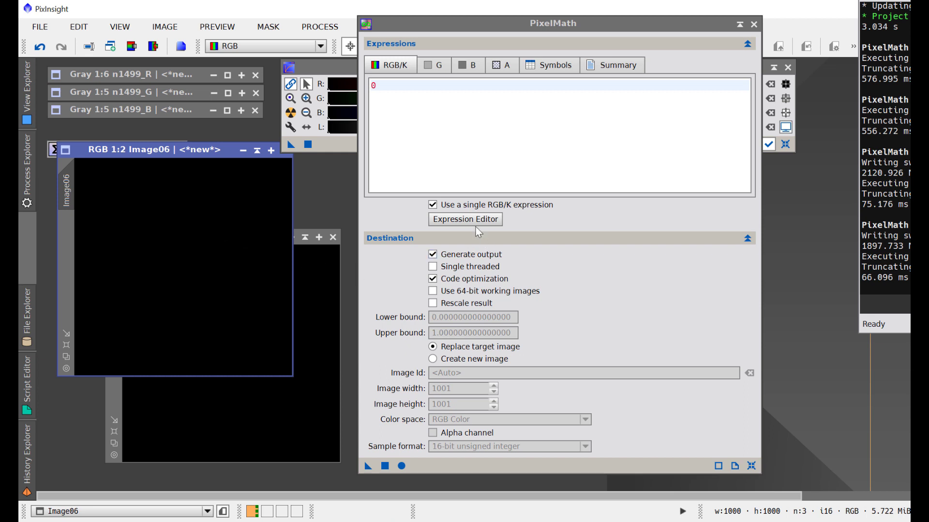
Open the PixelMath Expression Editor, keeping a single RGB/K expression
click(460, 208)
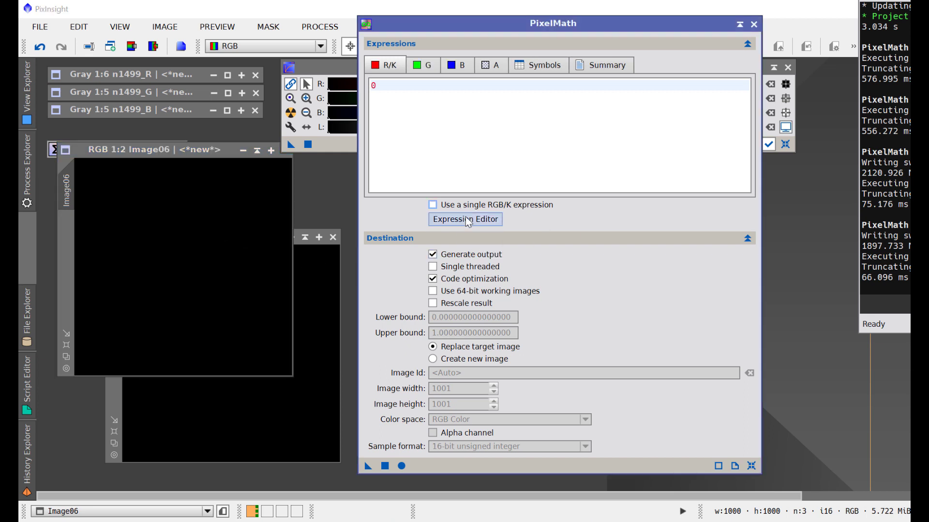
click(441, 205)
click(460, 221)
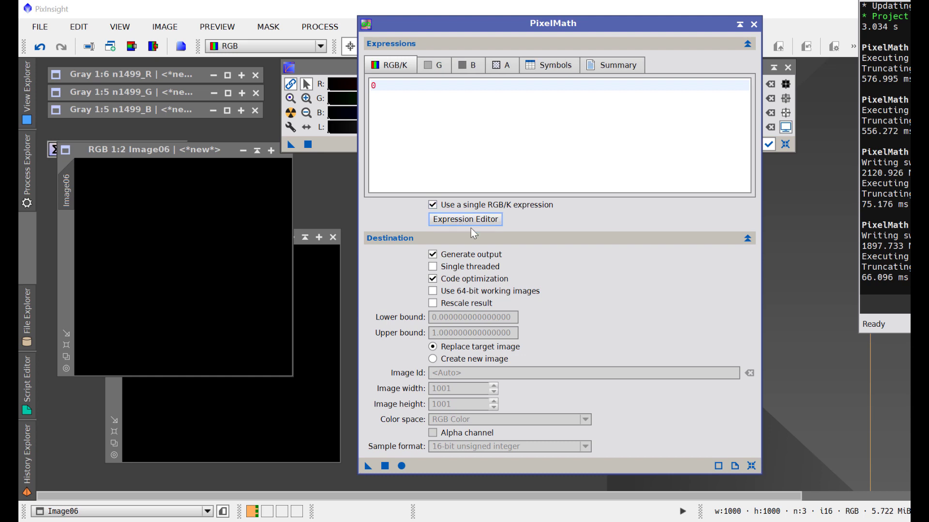
drag(491, 64, 444, 48)
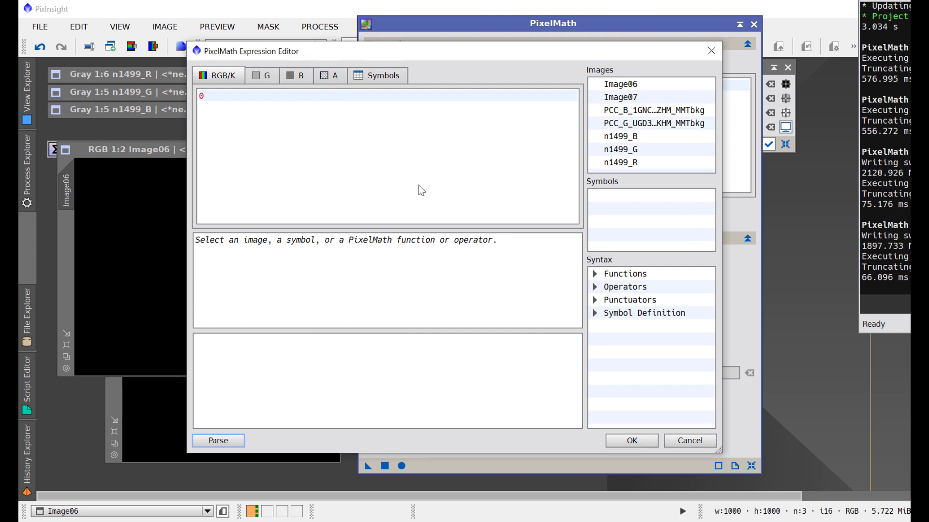
click(594, 274)
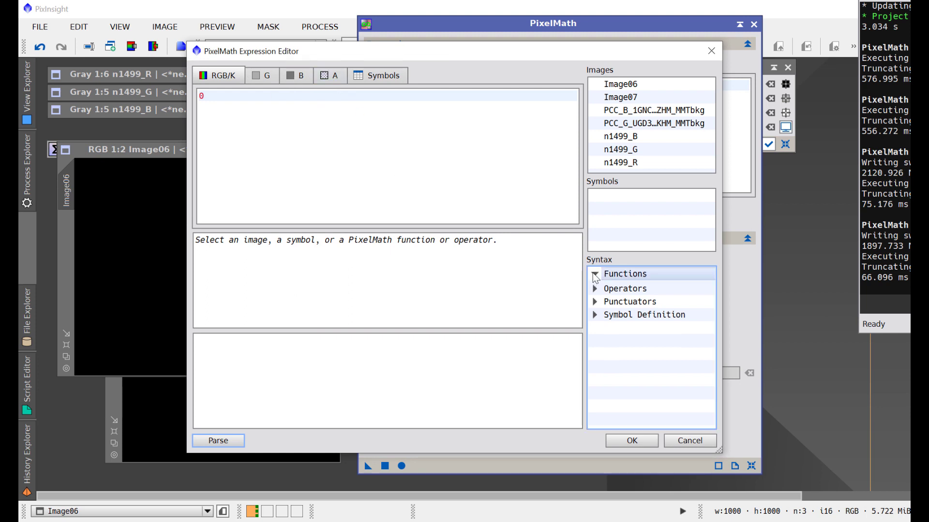
click(594, 274)
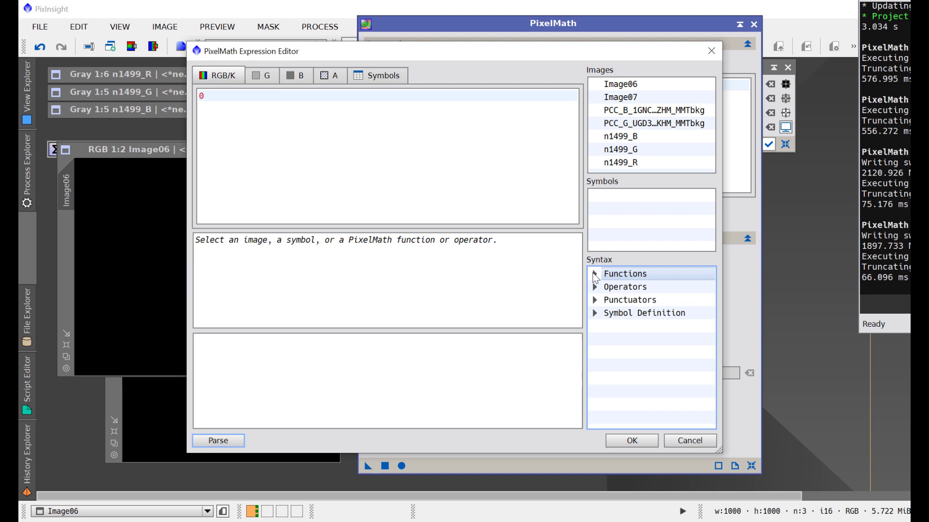
click(594, 274)
drag(712, 277, 711, 308)
click(670, 339)
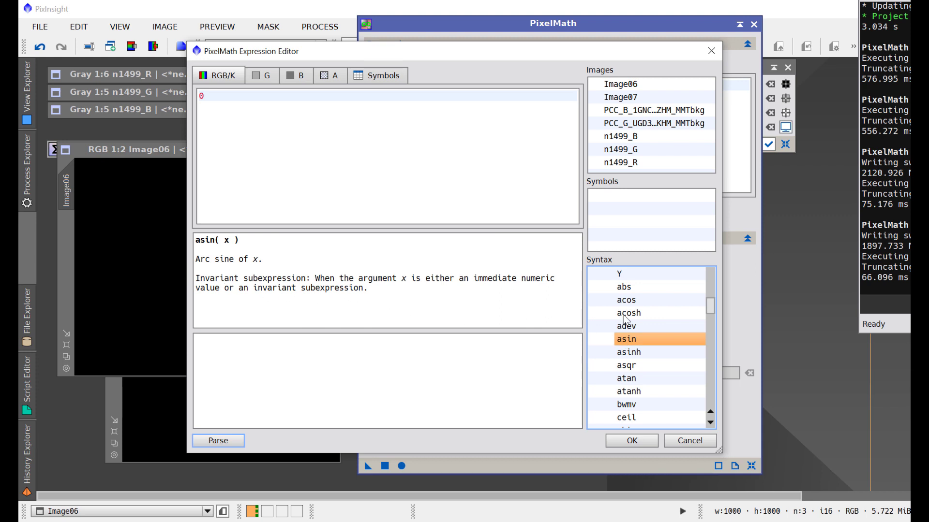
drag(711, 304, 713, 407)
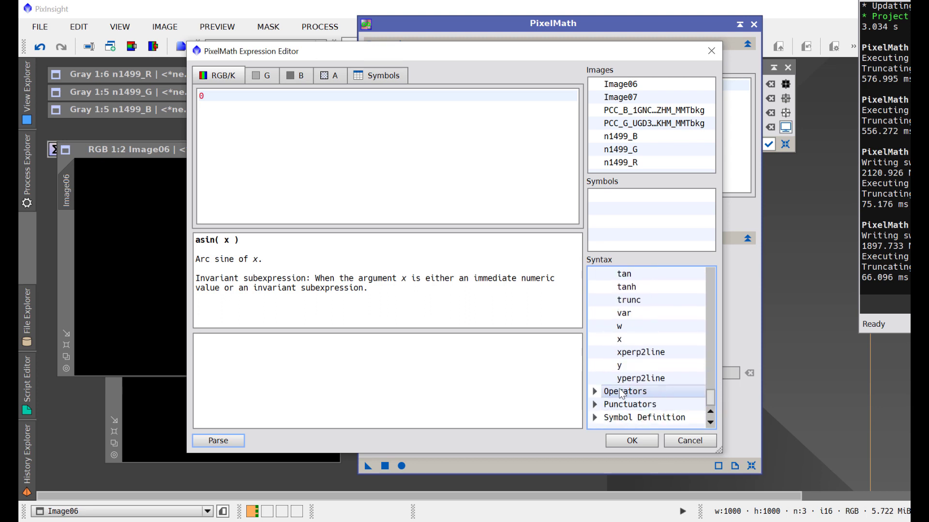
click(595, 390)
drag(708, 361, 712, 378)
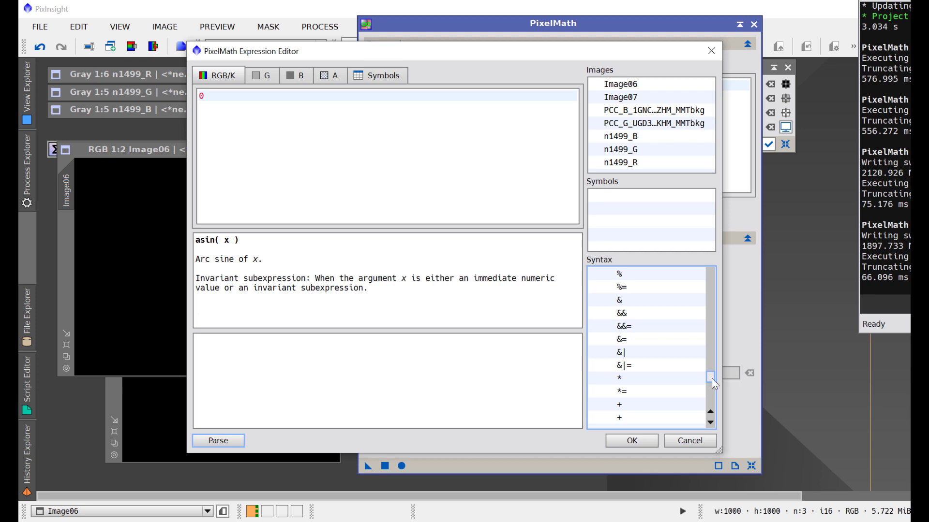
drag(712, 378, 712, 270)
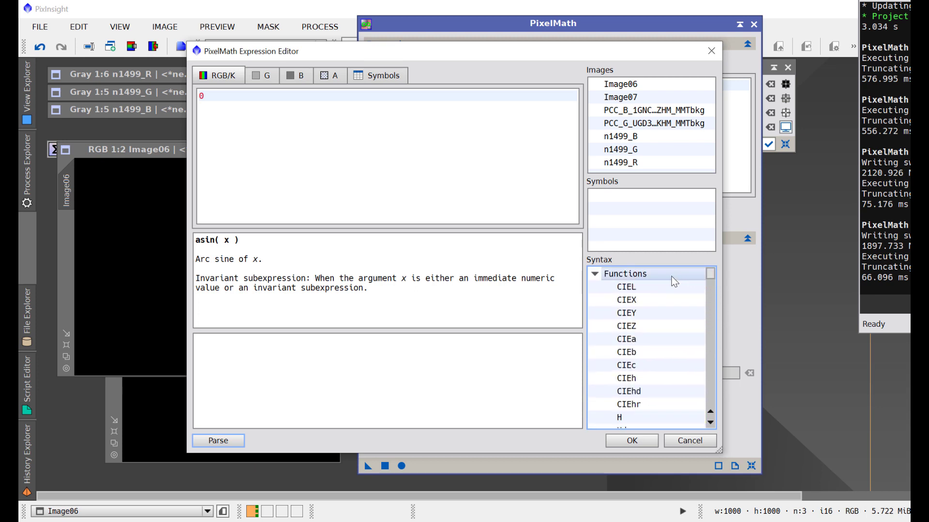
click(595, 274)
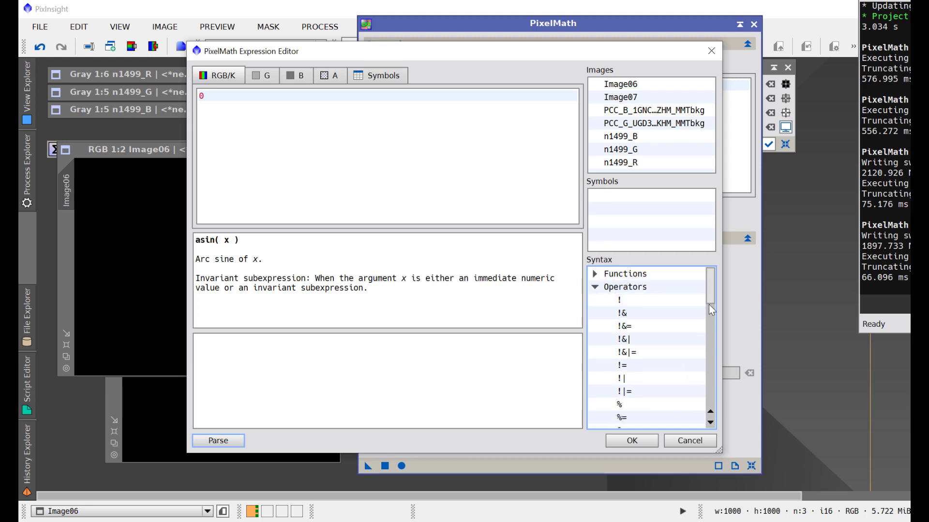
double_click(620, 288)
click(617, 273)
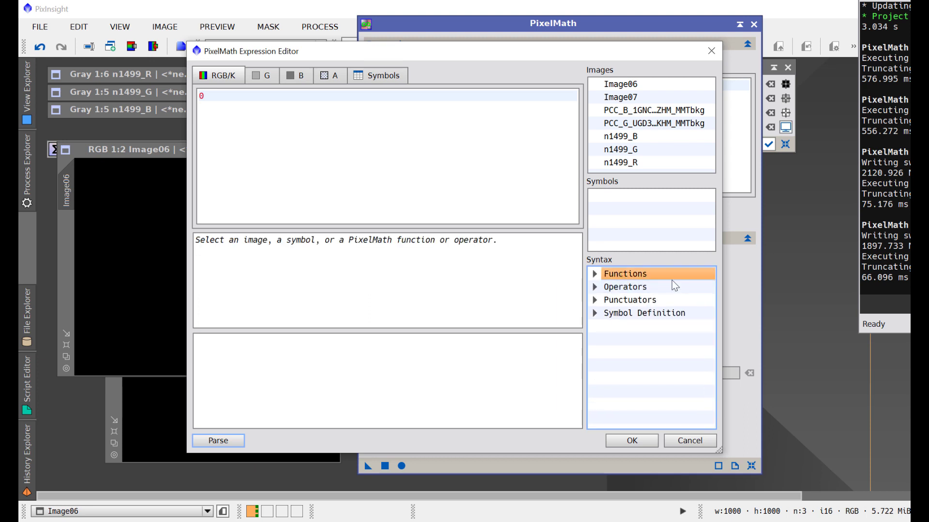
Expand Functions in the Syntax reference and display the x() horizontal pixel coordinate description
click(595, 273)
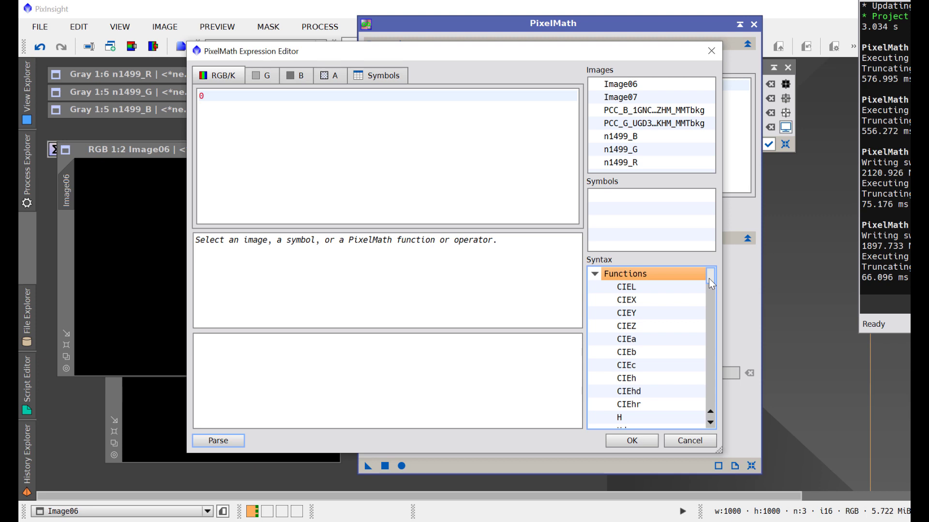
drag(709, 278, 707, 396)
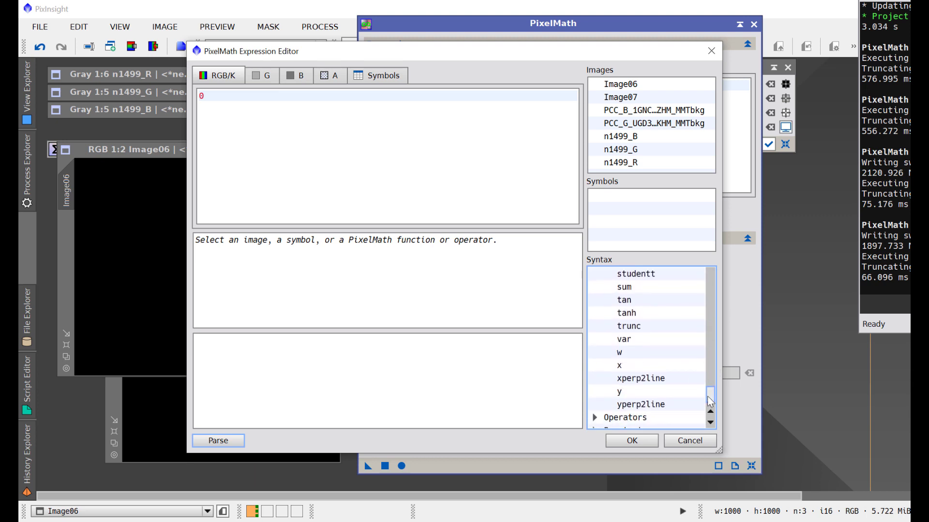
click(615, 393)
click(624, 366)
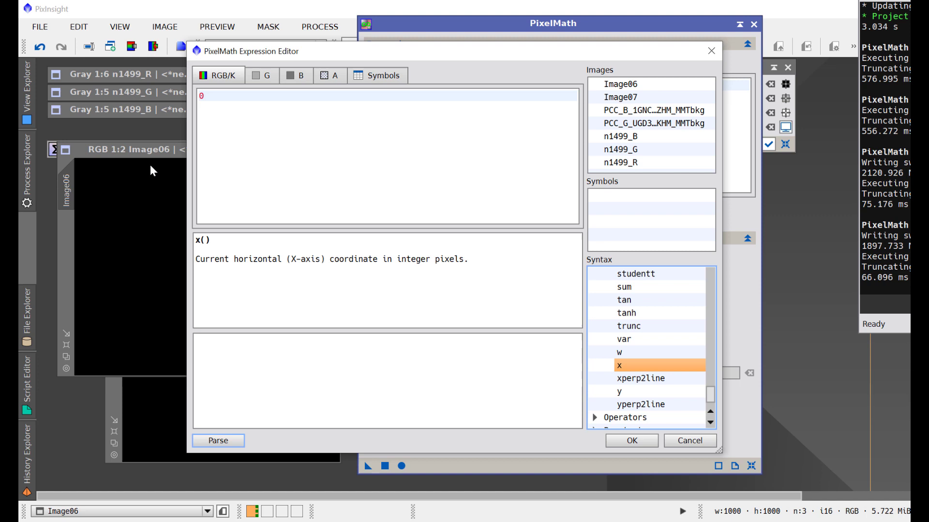
drag(267, 52, 394, 45)
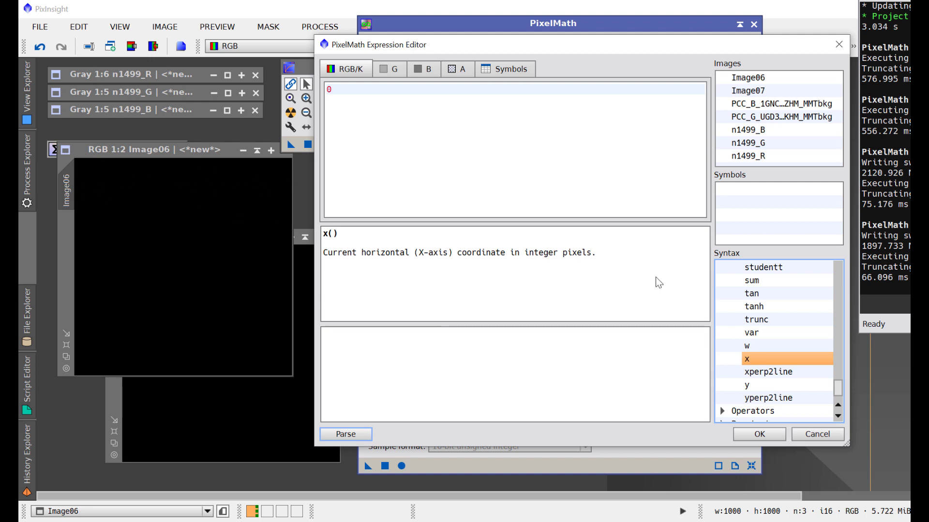
Compare the y() and x() descriptions, then scroll the Syntax list up to the iif entry
click(747, 385)
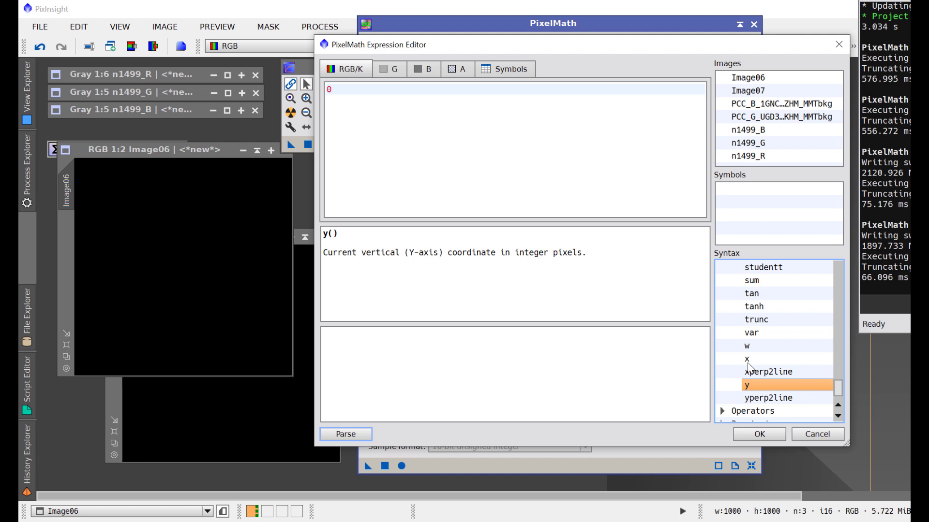
click(747, 358)
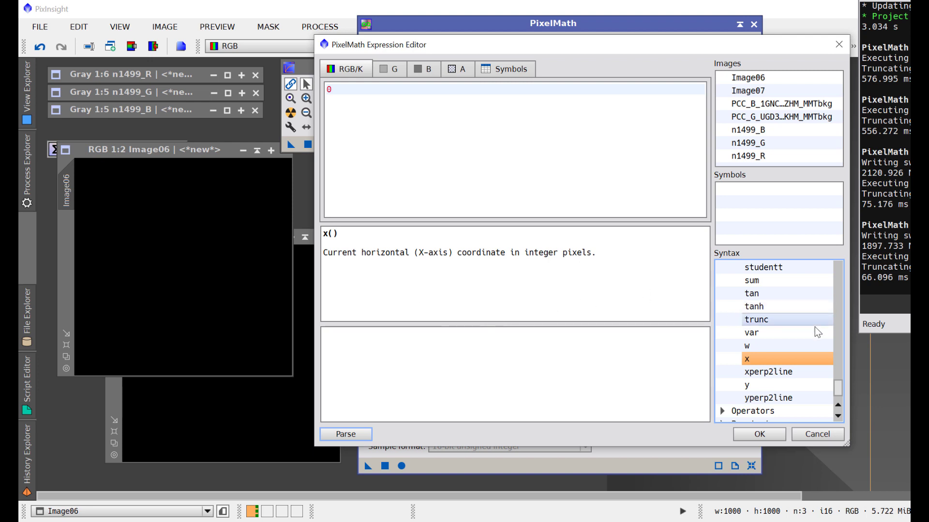
scroll(816, 329, up, 5)
scroll(788, 341, up, 11)
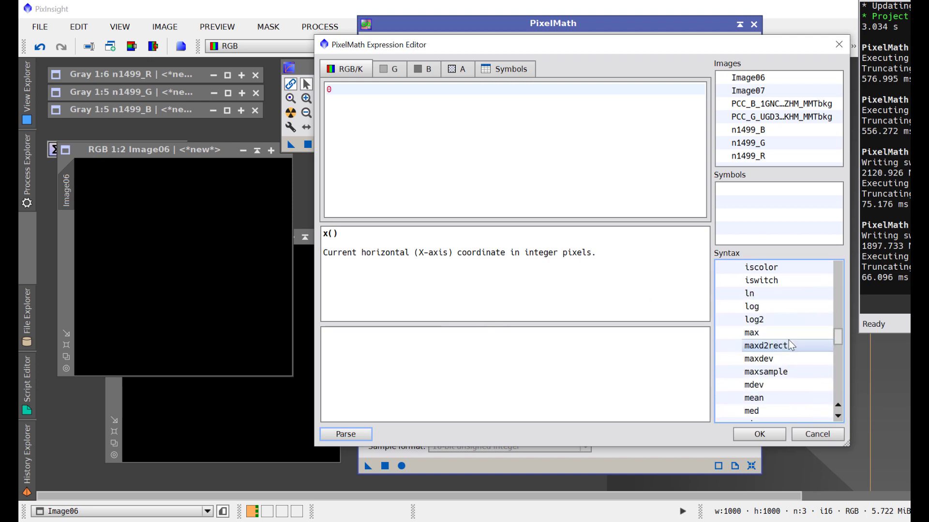
scroll(788, 340, up, 4)
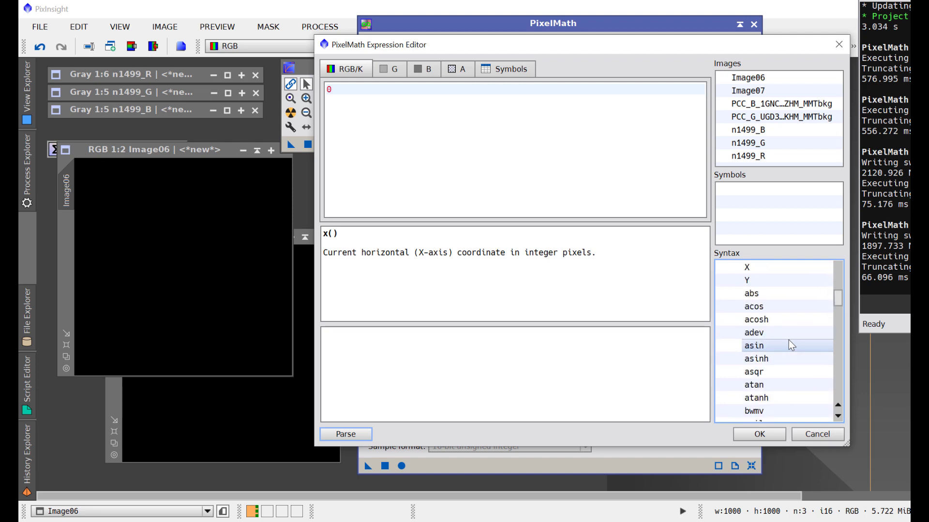
scroll(789, 340, down, 4)
scroll(789, 341, down, 2)
click(765, 347)
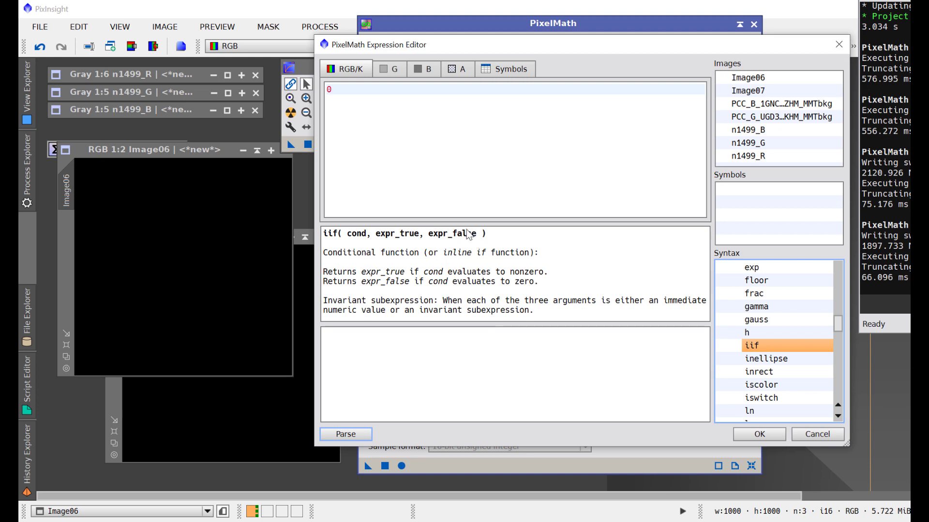
drag(840, 328, 840, 397)
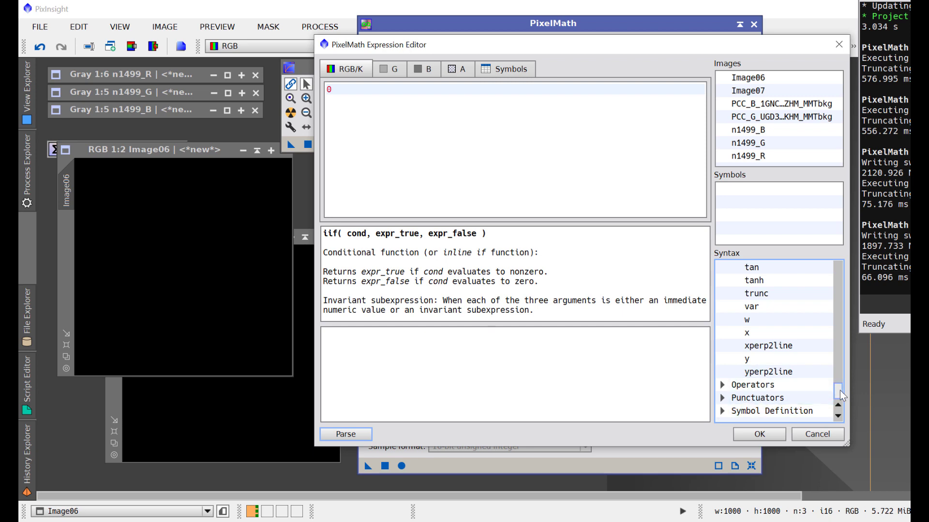
Expand Symbol Definition and view the width, then the height( [image=$T] ) descriptions
click(722, 411)
drag(837, 370, 840, 399)
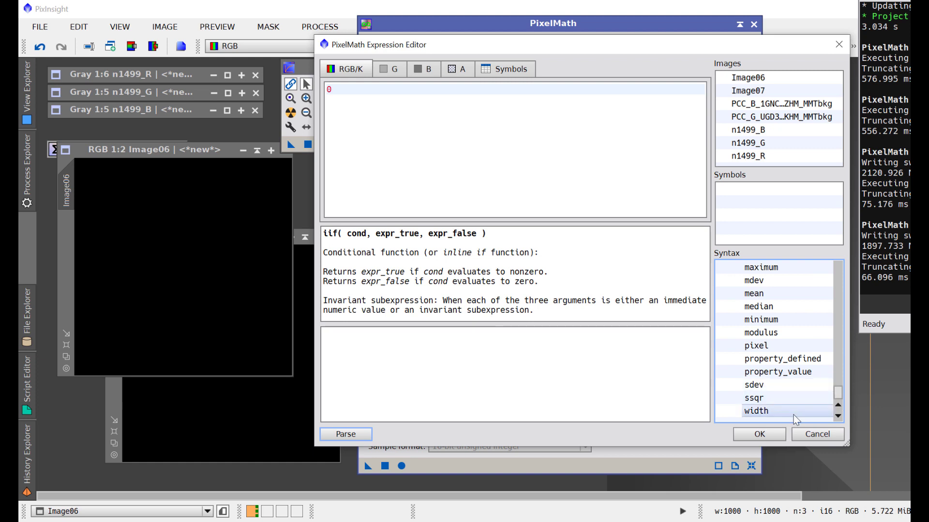
click(757, 415)
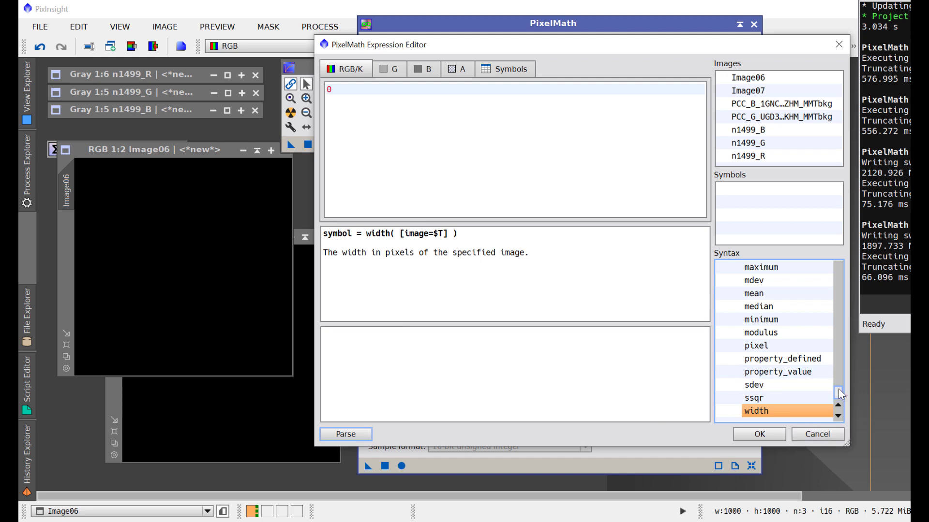
drag(838, 390, 838, 381)
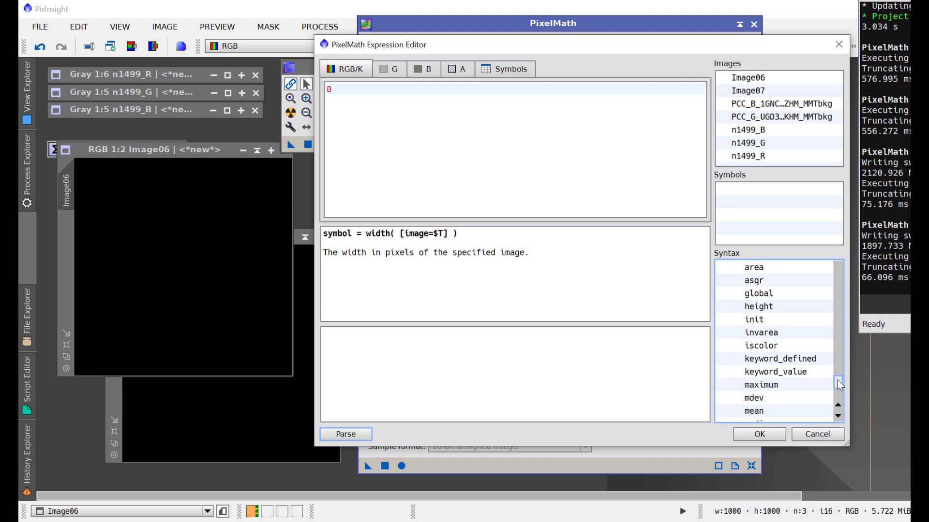
click(779, 307)
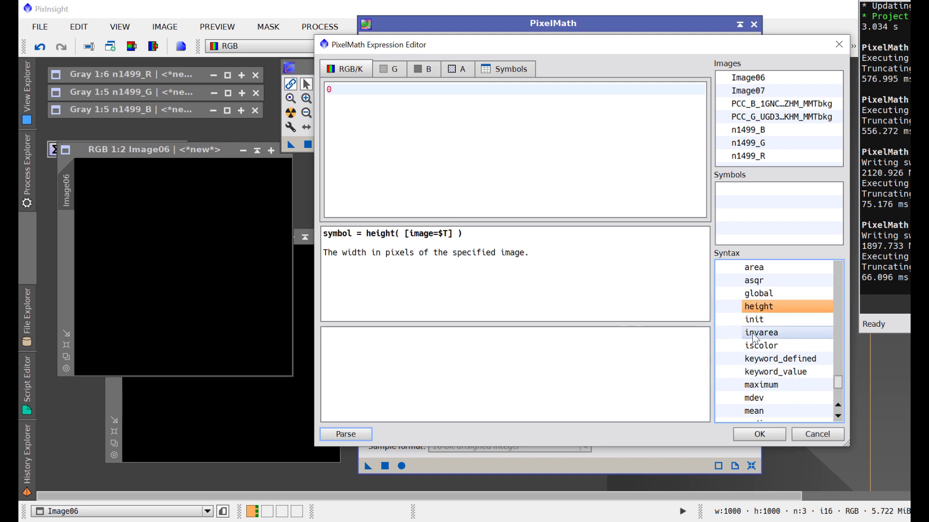
drag(840, 389, 838, 346)
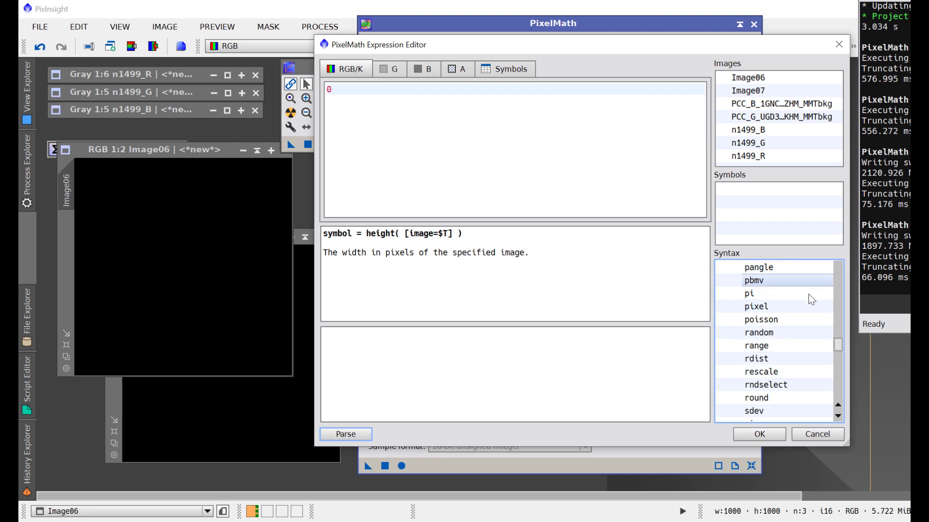
drag(837, 345, 837, 267)
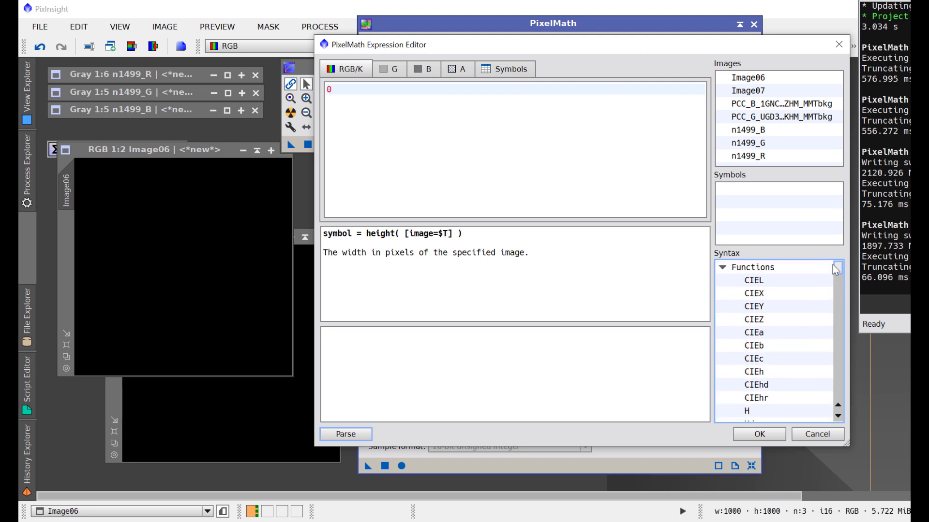
Collapse the Functions and Symbol Definition lists in the Syntax reference
click(722, 266)
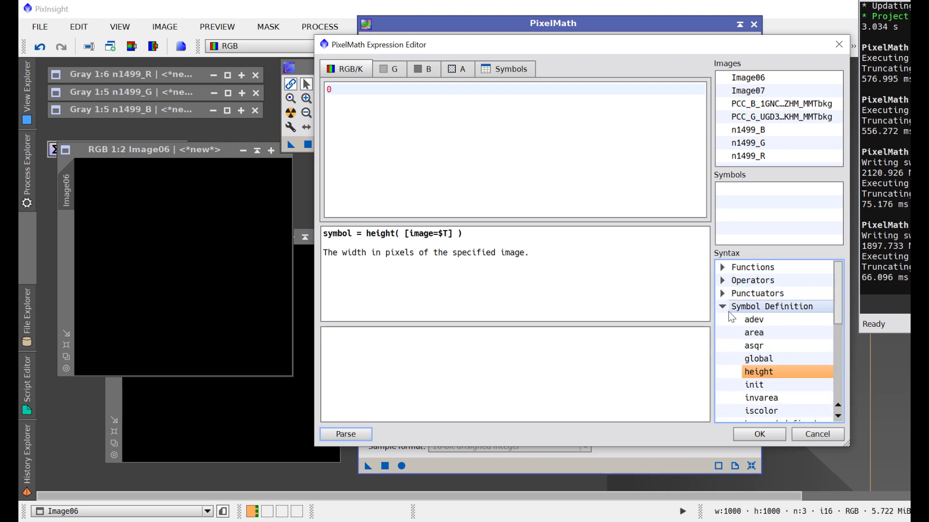
click(720, 307)
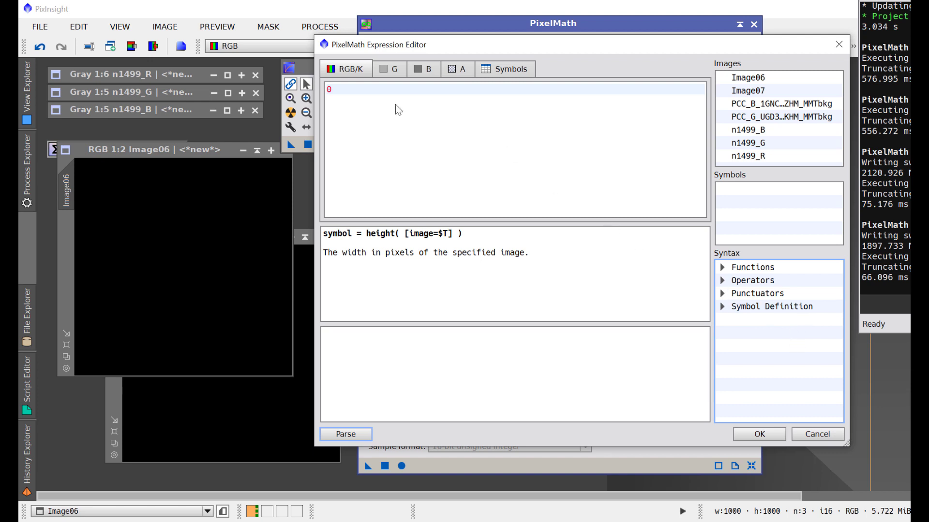
mouse_move(436, 43)
mouse_down()
mouse_move(475, 45)
mouse_move(439, 38)
mouse_up()
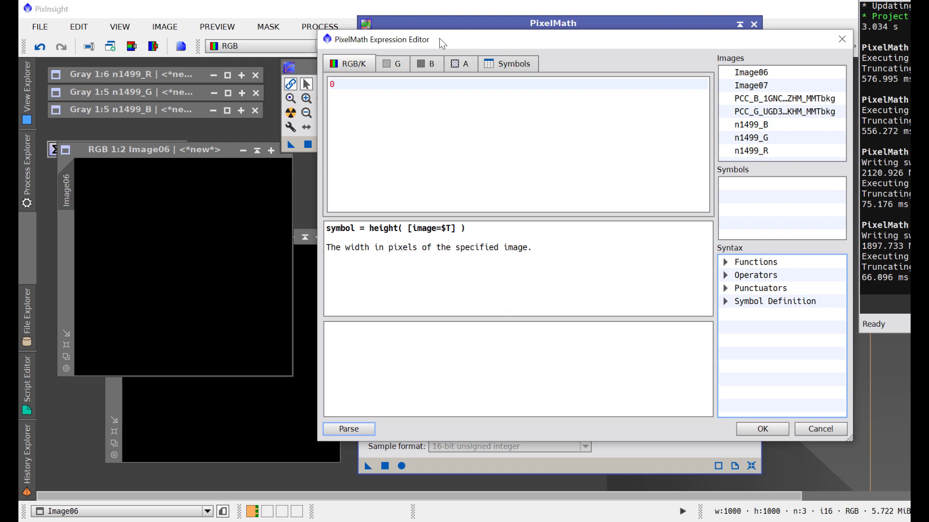